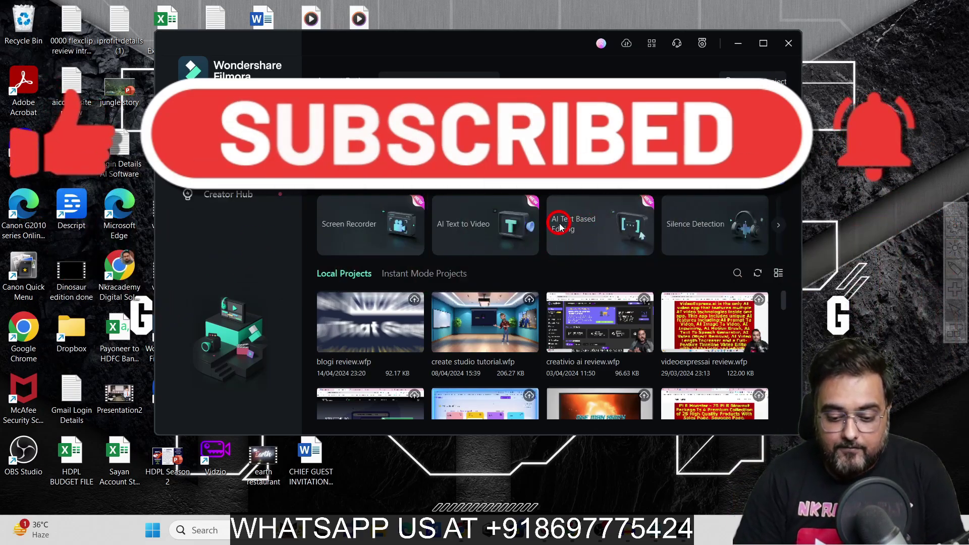
Step: Bring the online courses browser window to the front
mouse_move(583, 220)
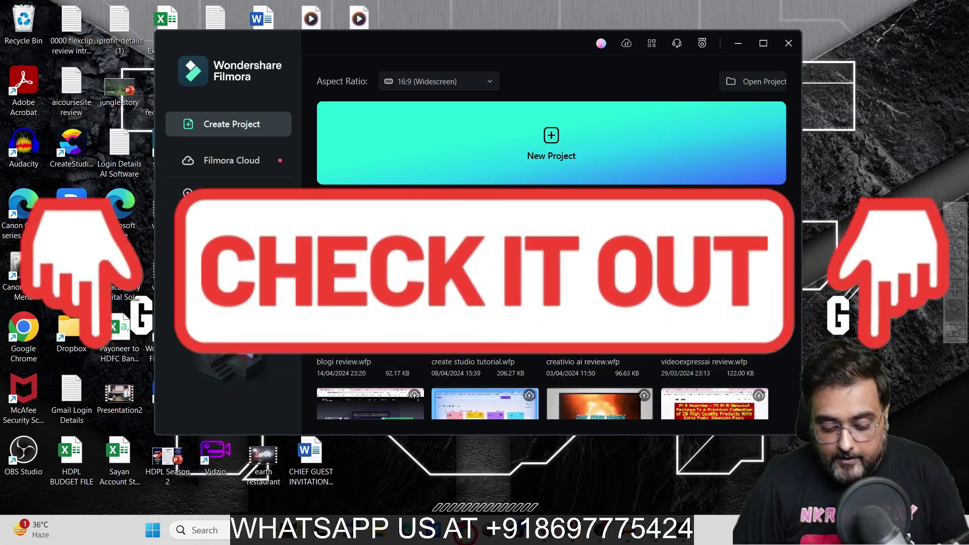
mouse_move(461, 530)
click(610, 494)
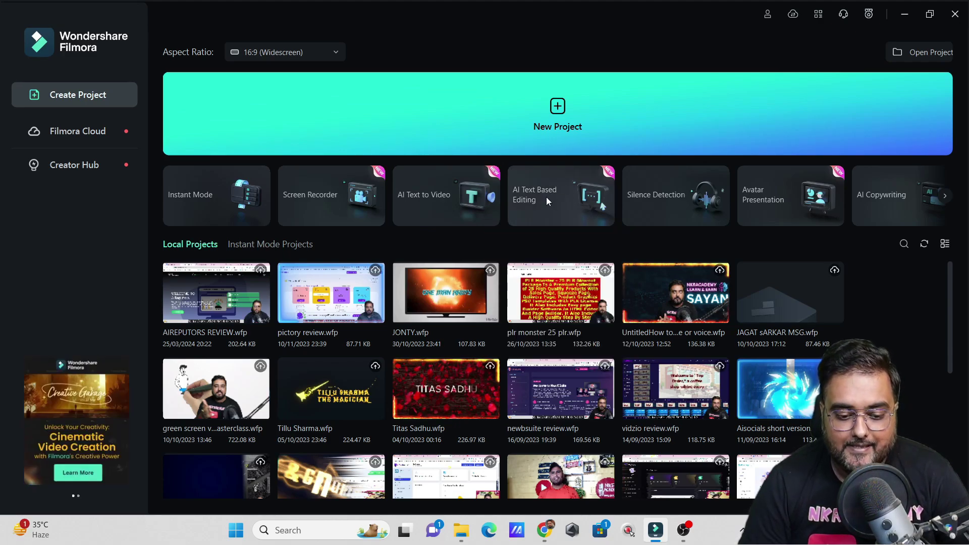
mouse_move(545, 203)
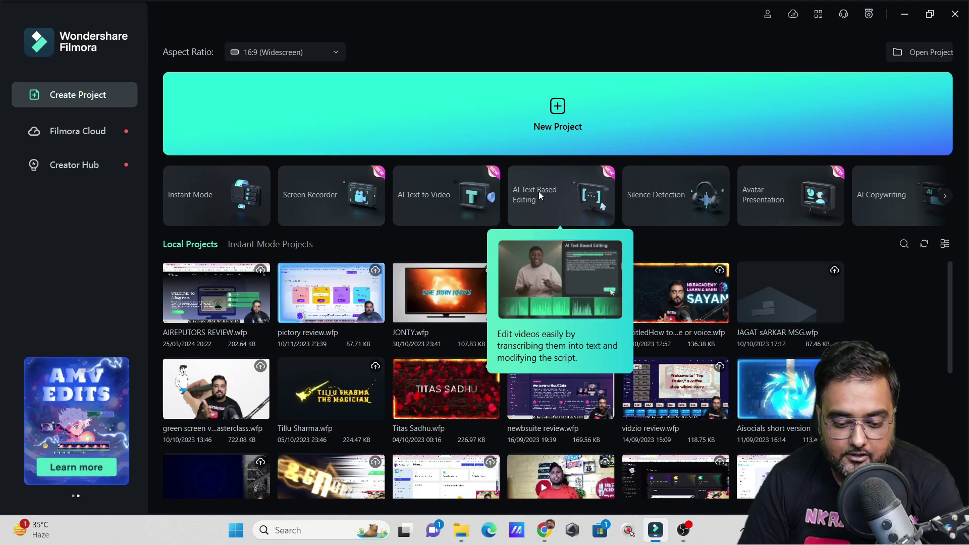
drag(548, 199, 606, 246)
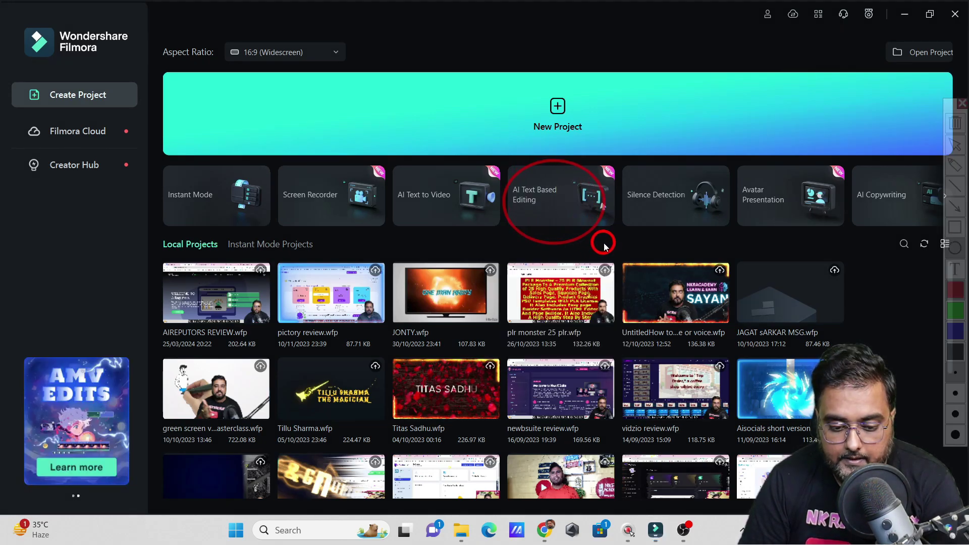
click(548, 202)
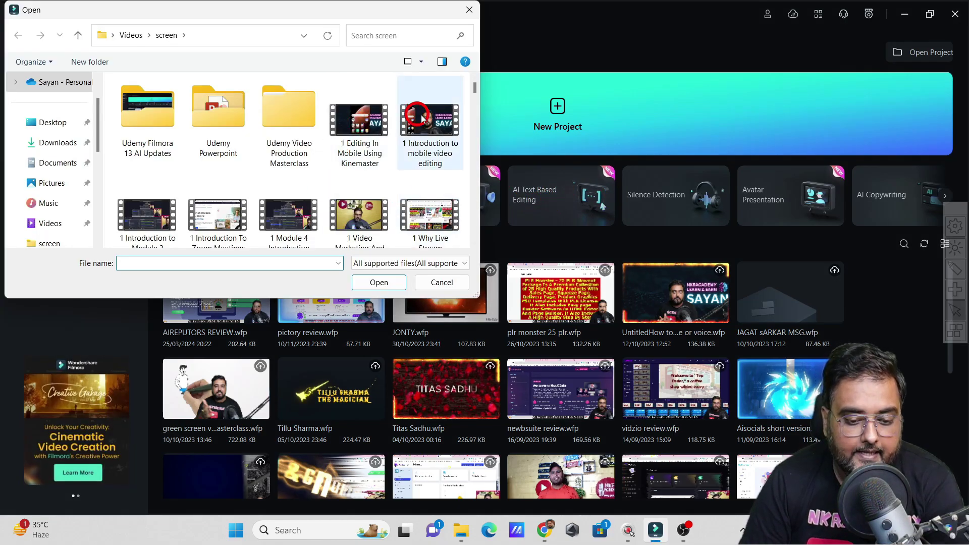
drag(475, 89, 474, 220)
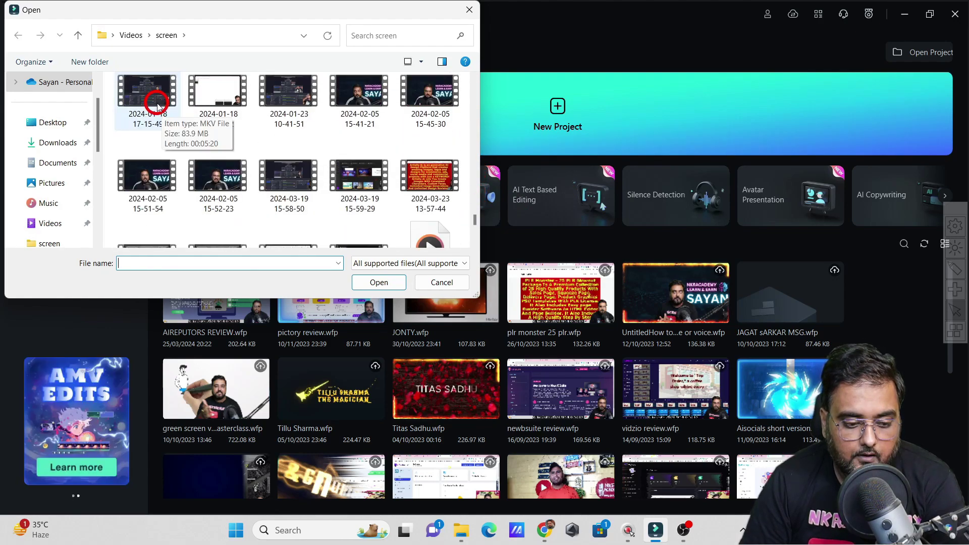
click(152, 104)
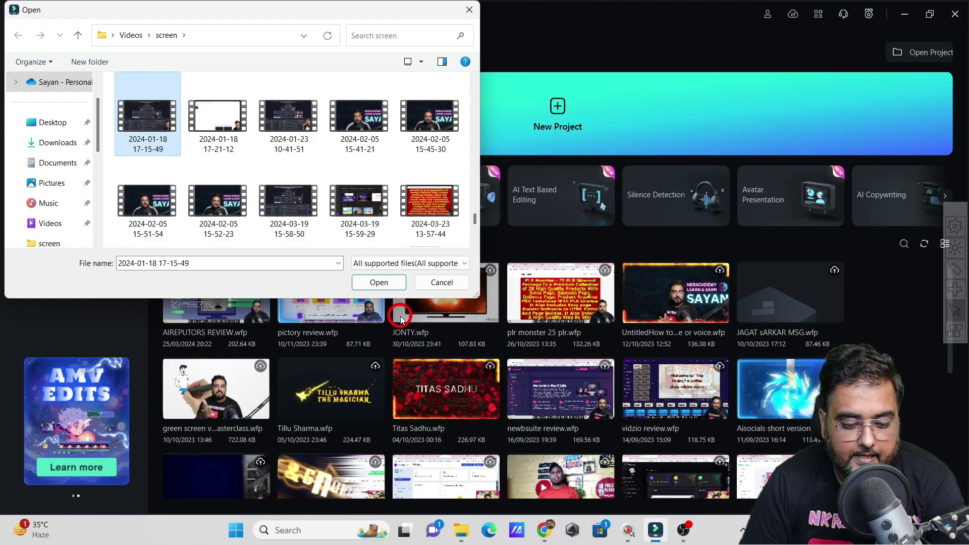
click(379, 282)
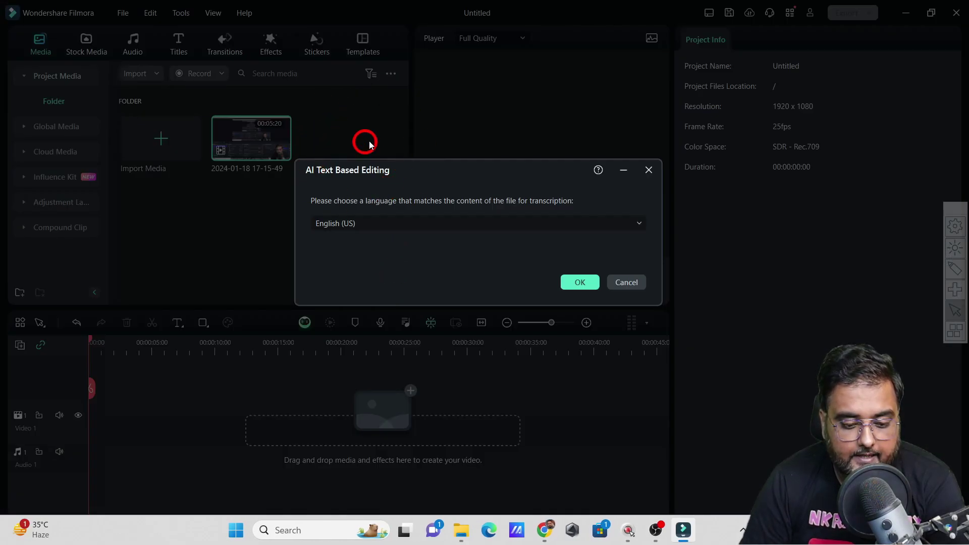
Step: Confirm English (US) as the transcription language and start transcribing the clip
click(421, 223)
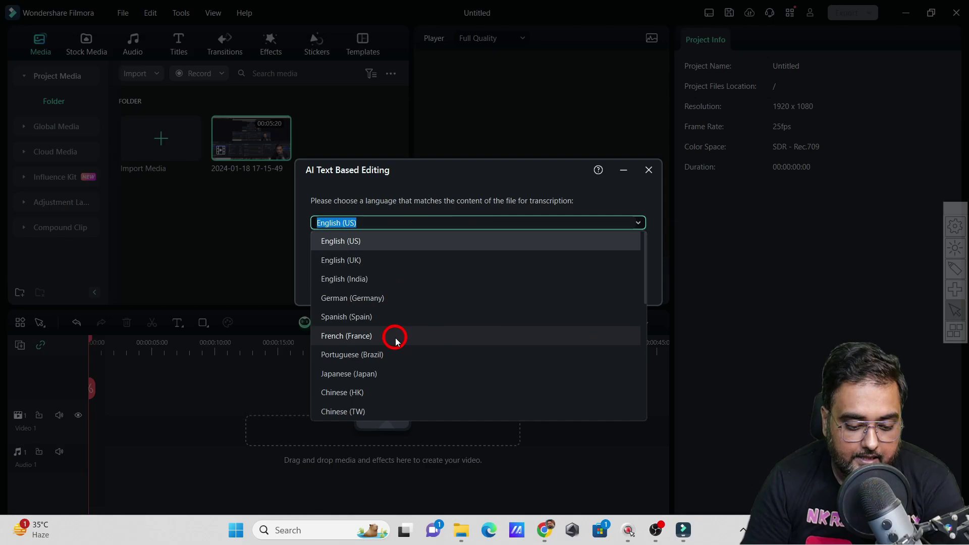
click(465, 178)
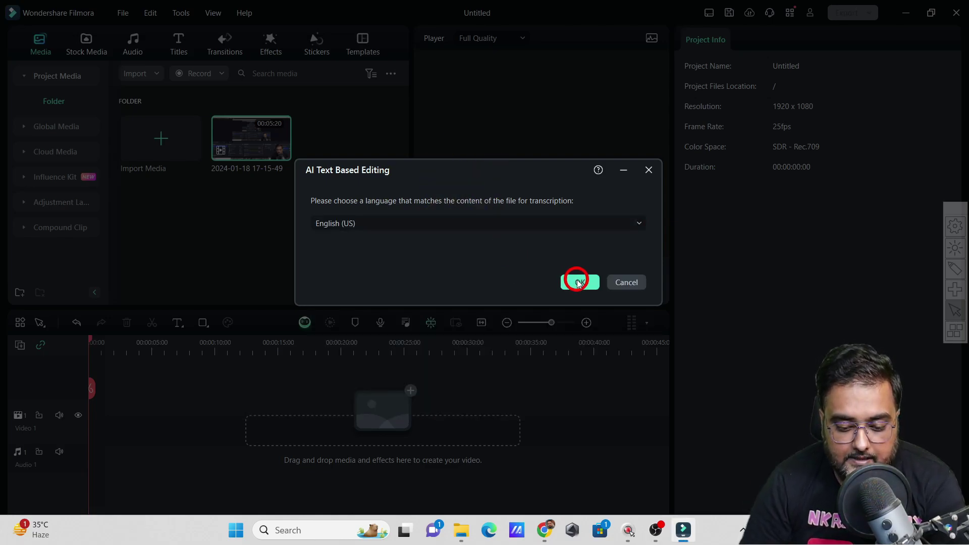
click(579, 282)
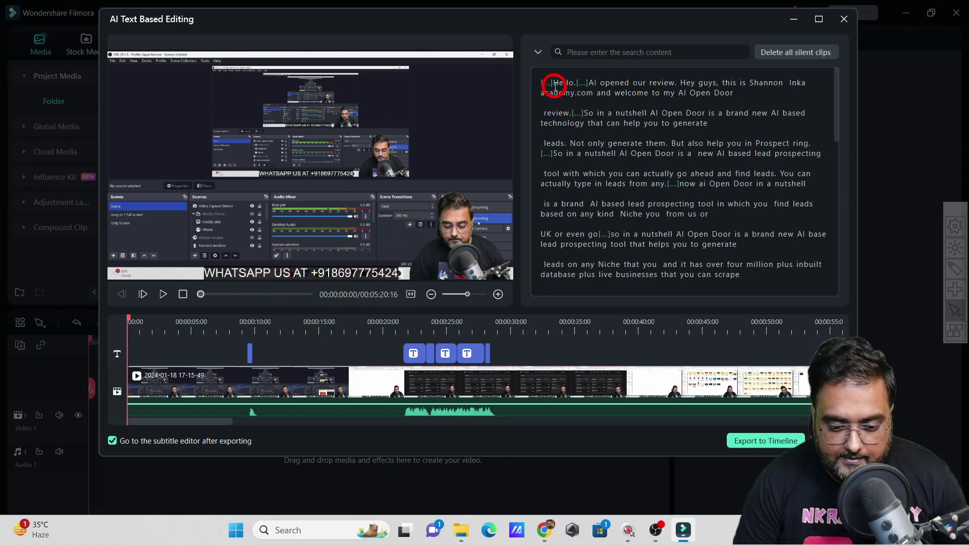
Step: Once transcription finishes, select the opening paragraphs of the transcript
mouse_move(554, 84)
mouse_down()
mouse_move(640, 147)
mouse_move(753, 255)
mouse_move(644, 126)
mouse_move(562, 82)
mouse_move(630, 83)
mouse_move(539, 82)
mouse_up()
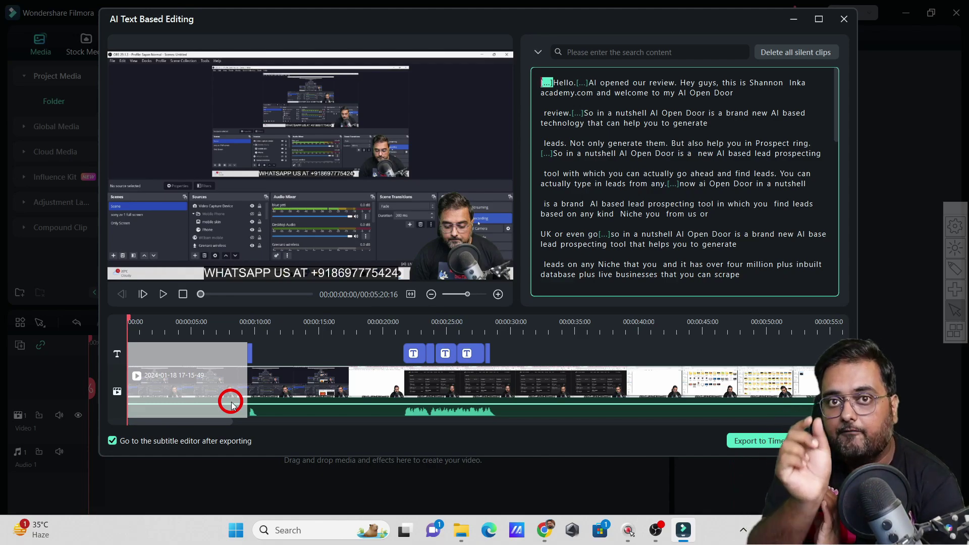
click(415, 321)
click(420, 393)
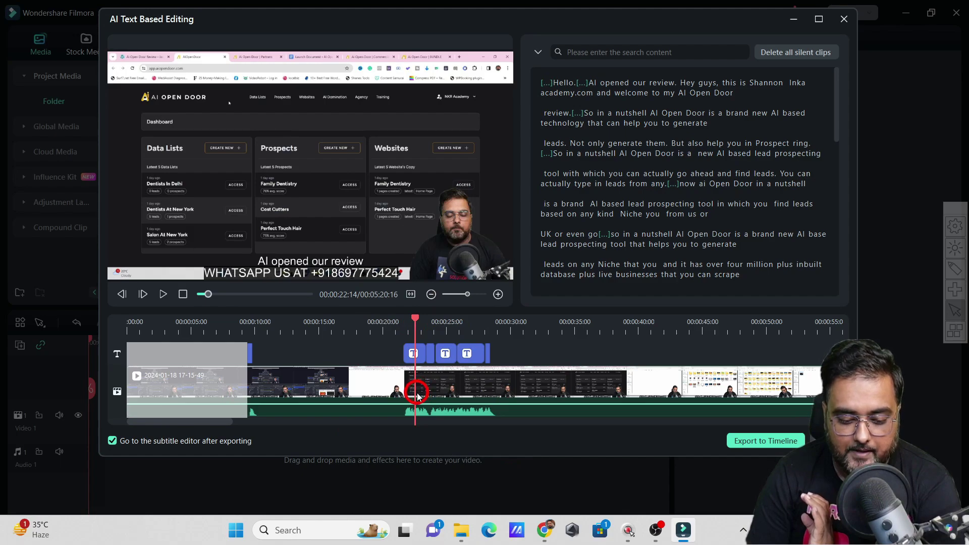
click(438, 321)
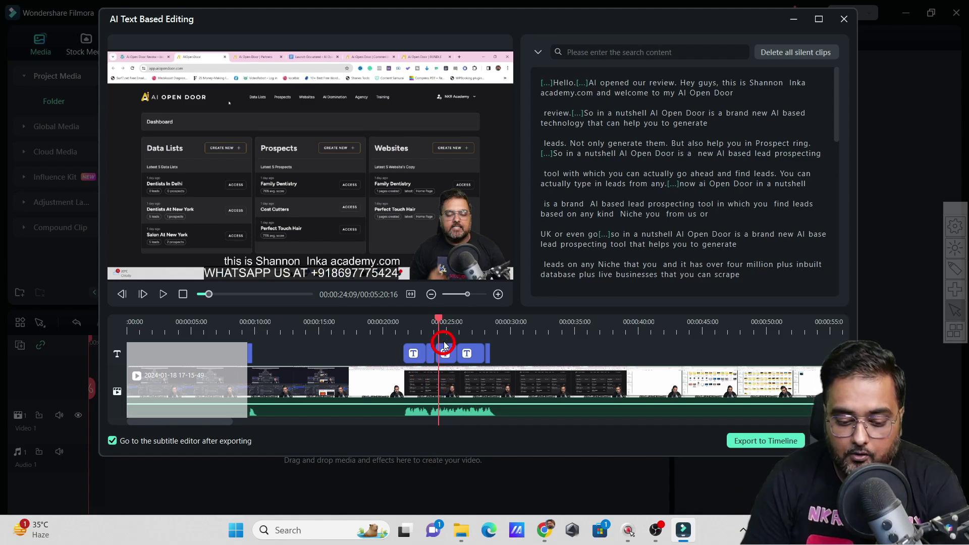
drag(439, 327, 327, 332)
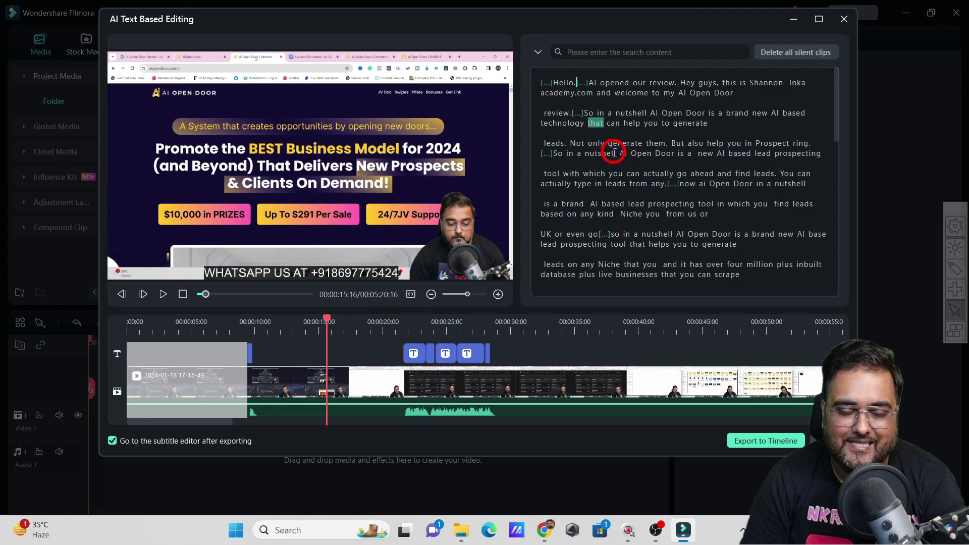
click(403, 329)
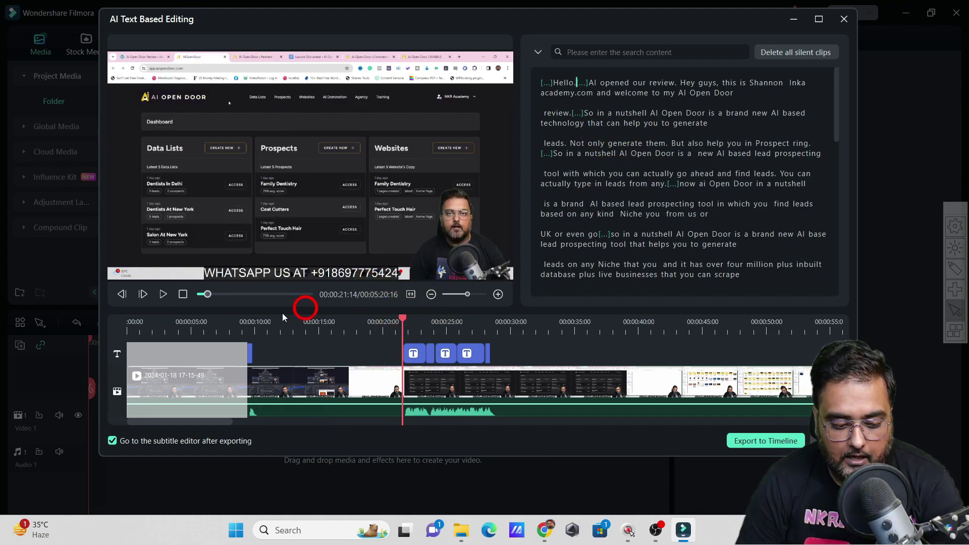
click(165, 295)
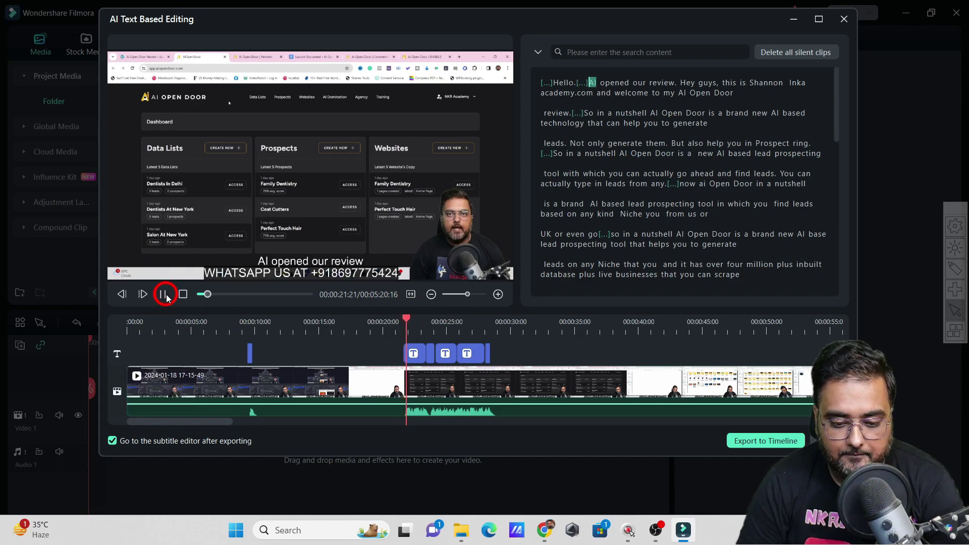
click(165, 295)
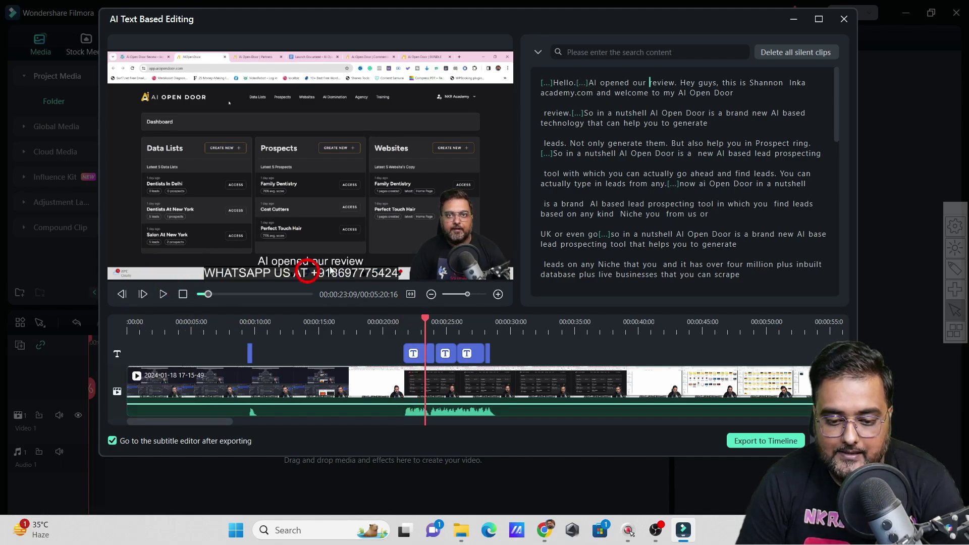
click(576, 78)
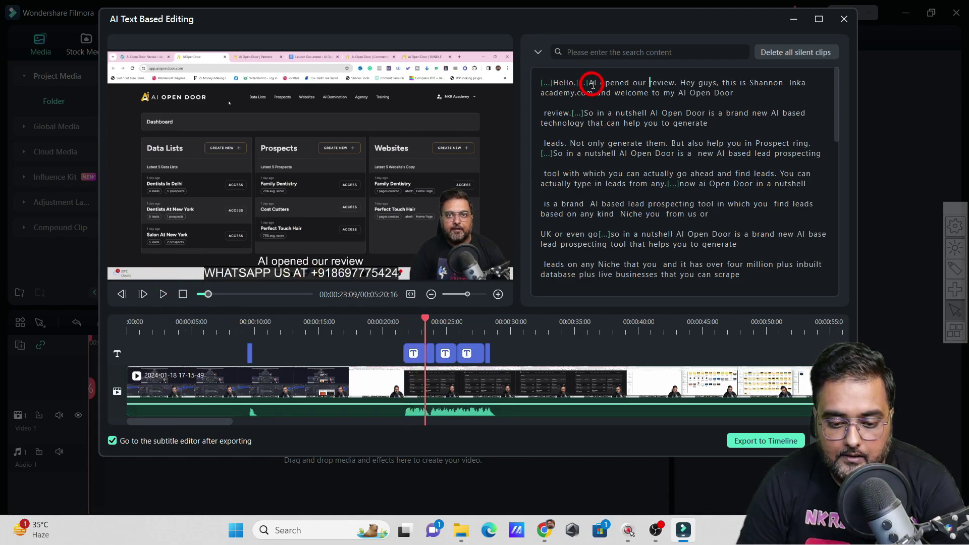
click(591, 82)
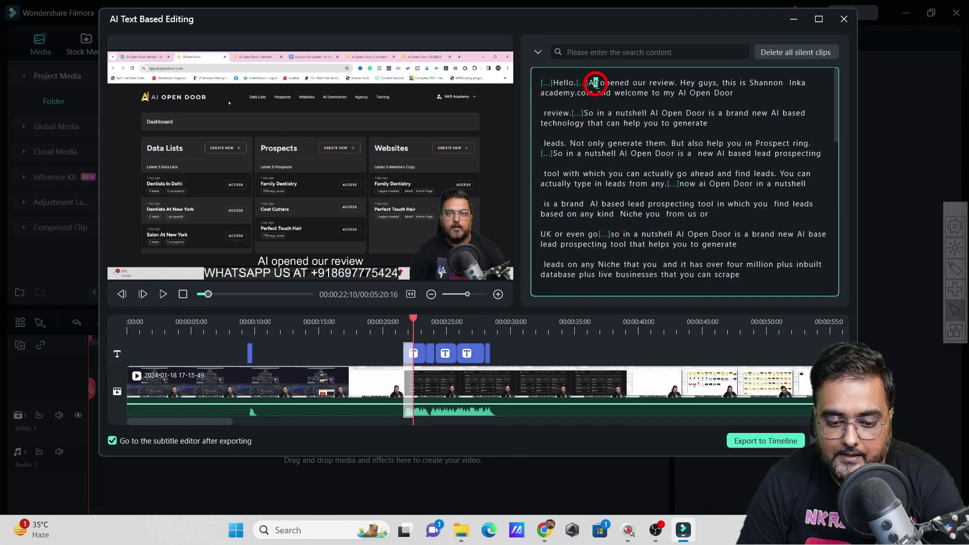
click(612, 82)
click(622, 82)
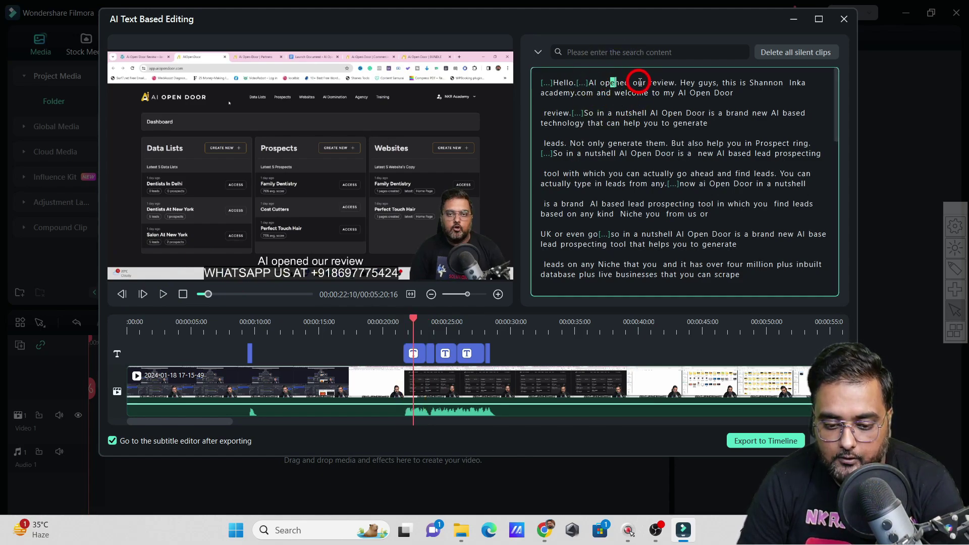
click(640, 83)
click(656, 82)
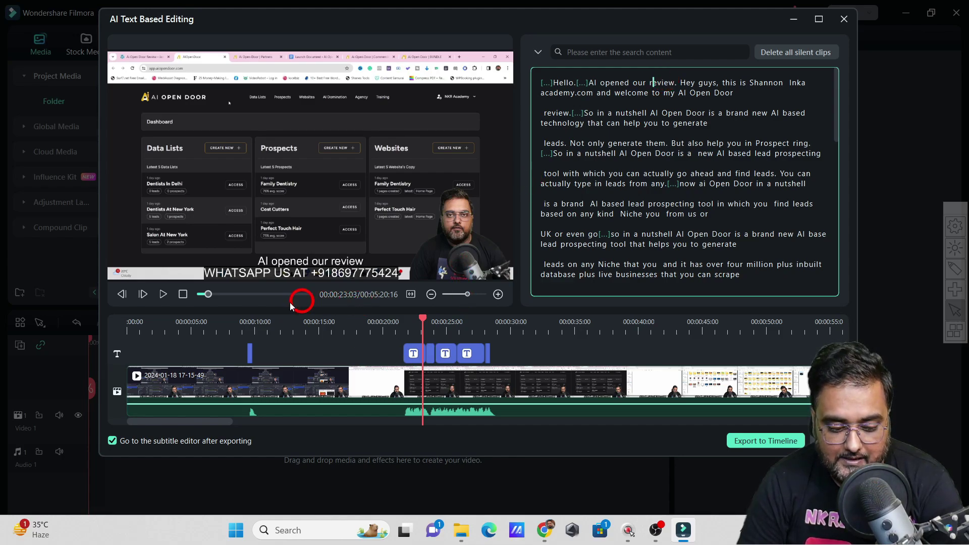
click(163, 295)
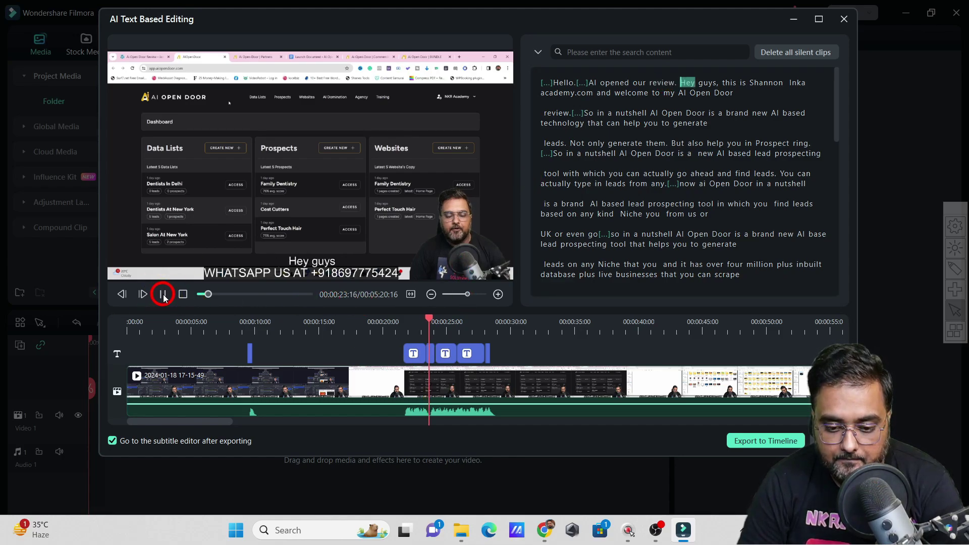
click(163, 295)
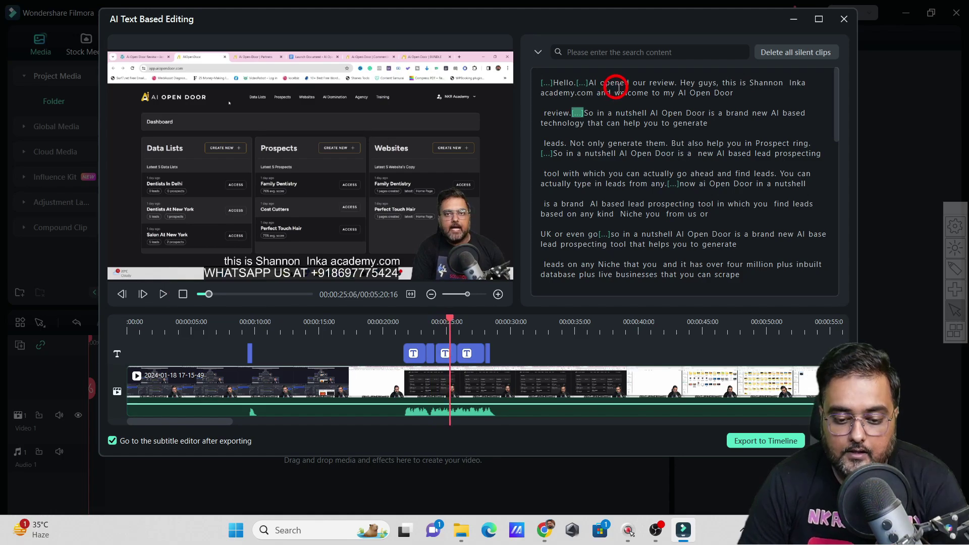
double_click(705, 83)
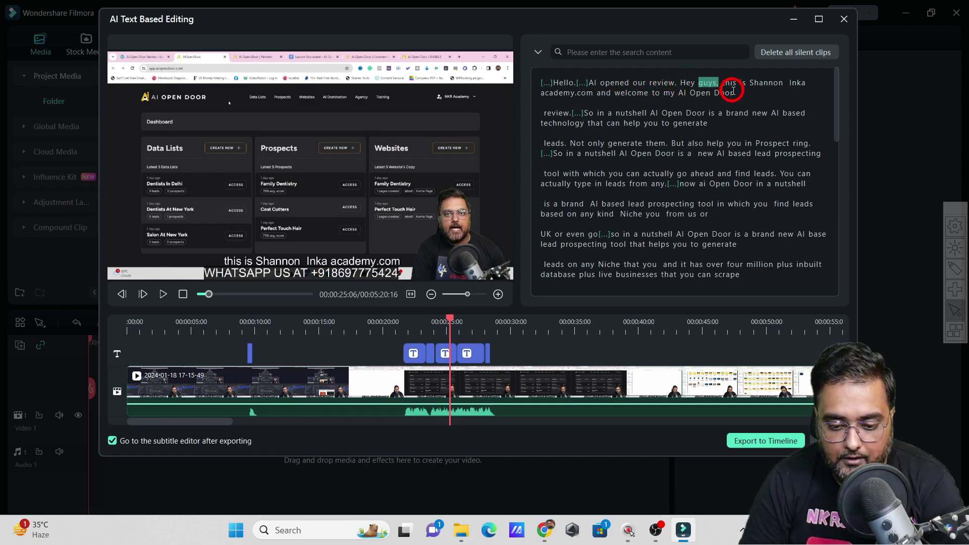
Step: Delete the intro sentence from 'AI opened our review' through 'AI Open Door', shortening the clip to 00:05:14:06
drag(736, 94, 591, 82)
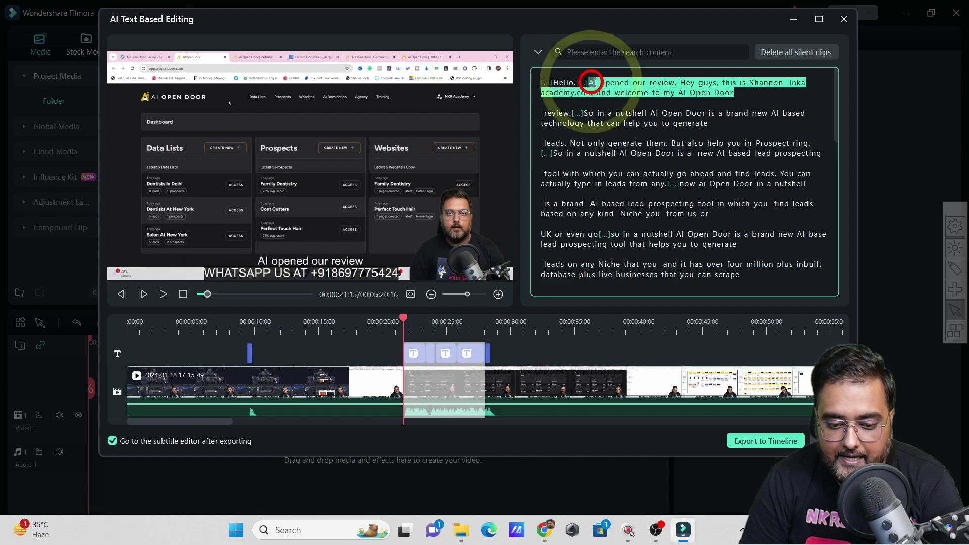
key(Delete)
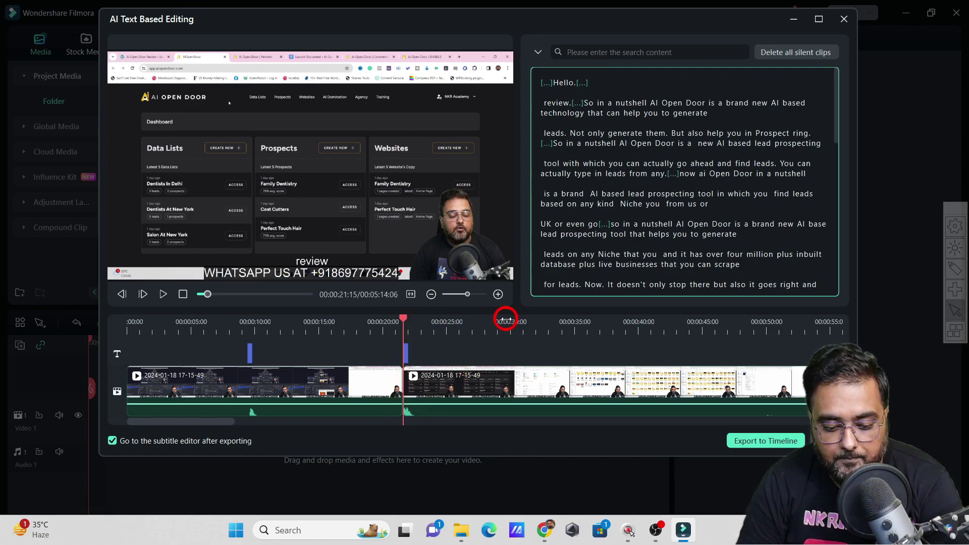
Step: Play the clip from about 1:35 to 00:01:38:21 and place the caret after 'nutshell'
click(498, 295)
click(432, 295)
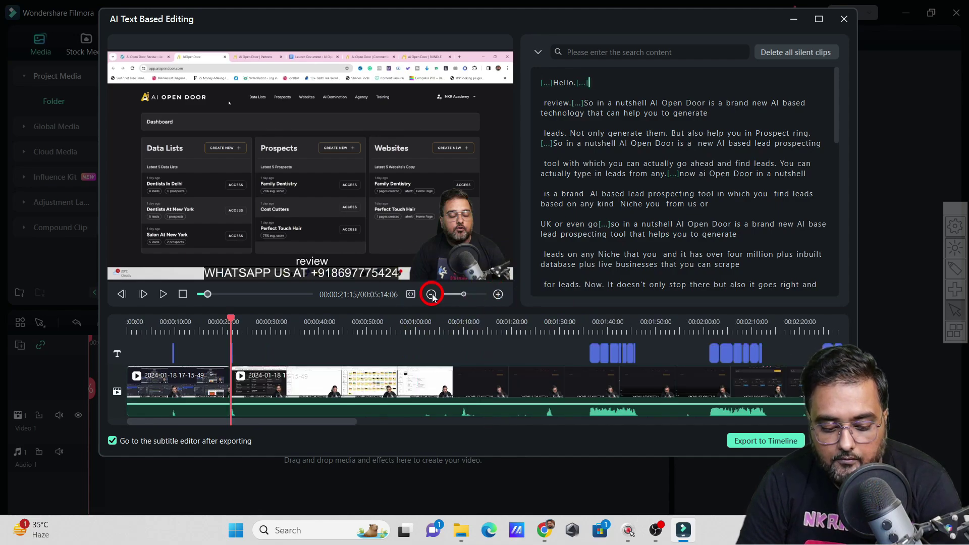
click(432, 294)
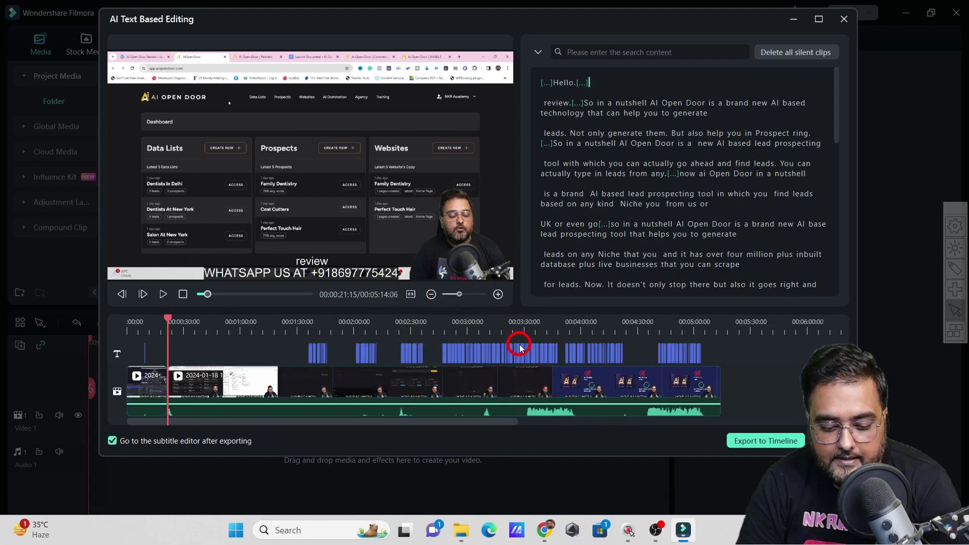
click(307, 330)
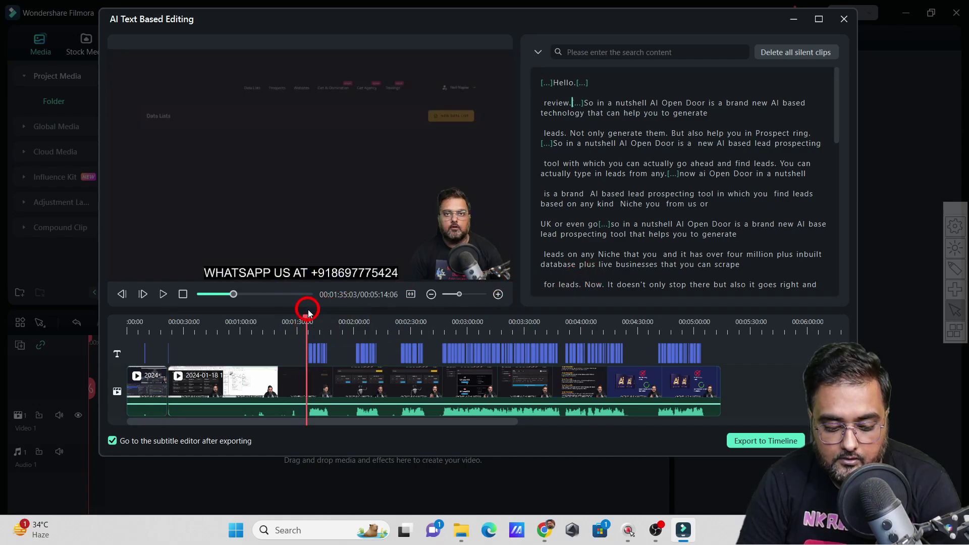
click(162, 294)
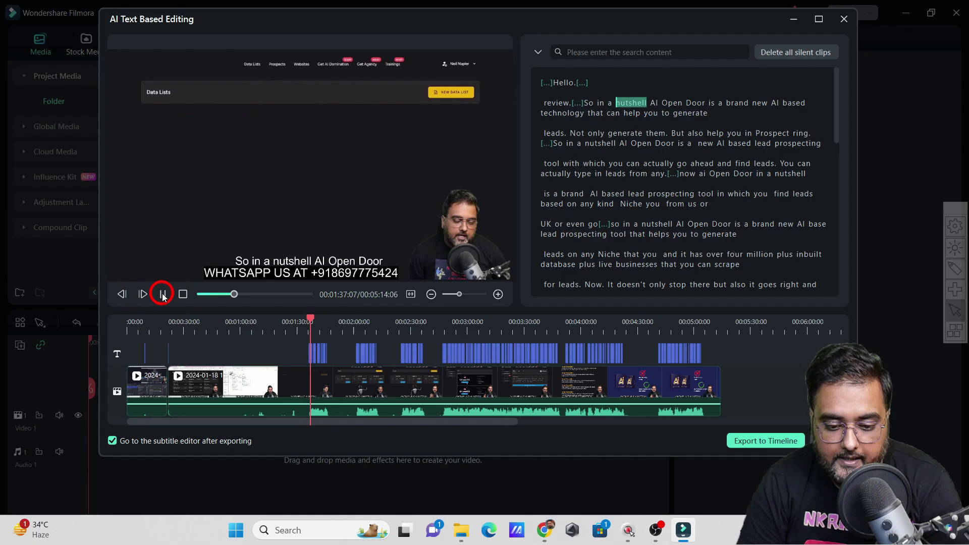
click(162, 295)
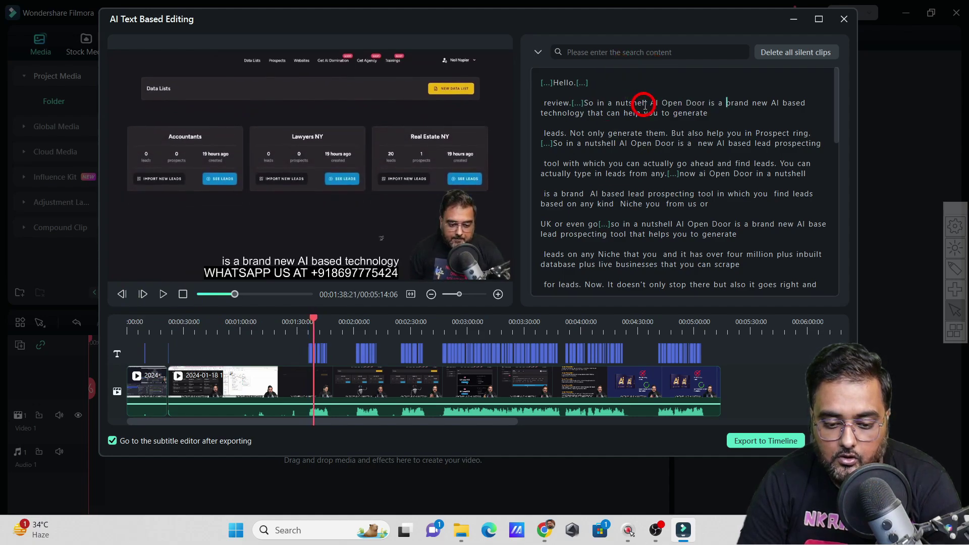
click(649, 104)
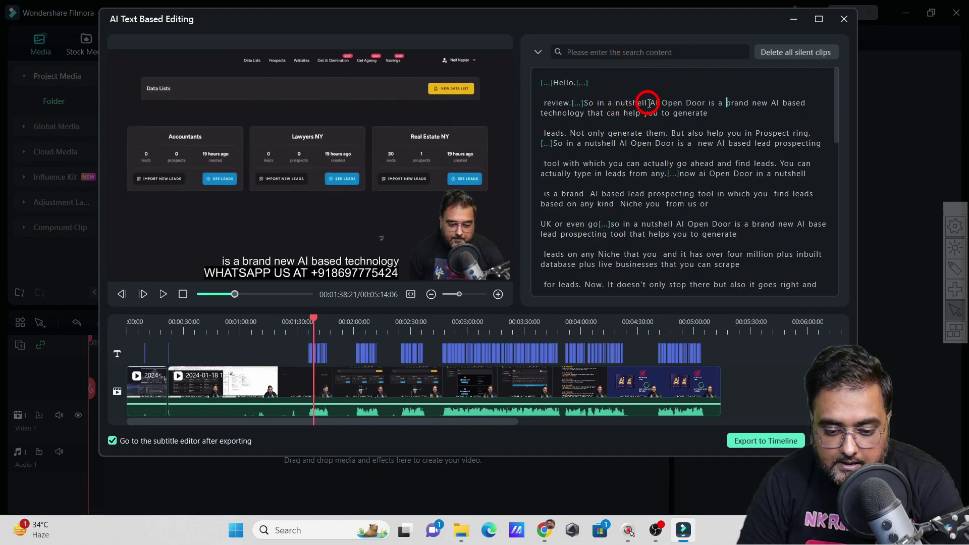
Step: Delete 'So in a nutshell' from the transcript, shortening the clip to 00:05:13:03, and replay the cut
drag(650, 104, 585, 105)
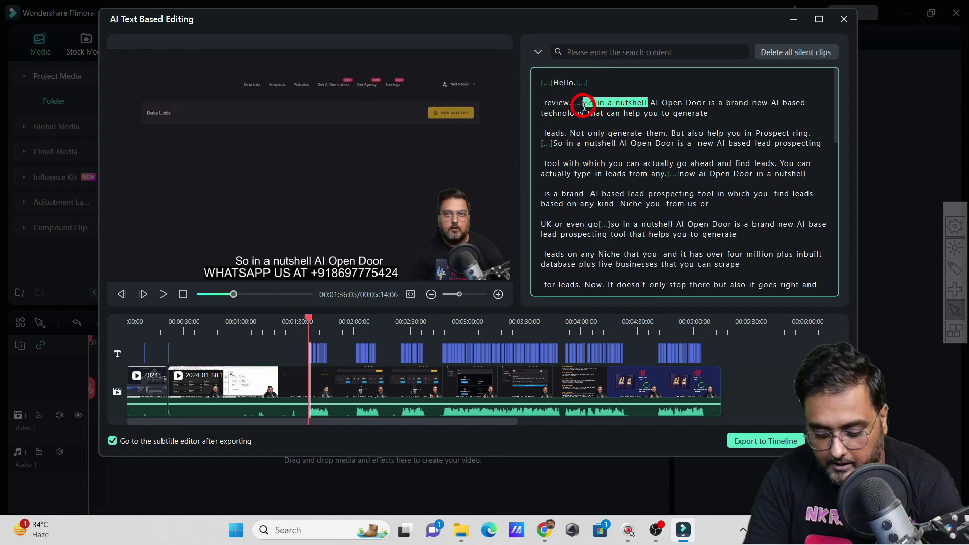
key(Delete)
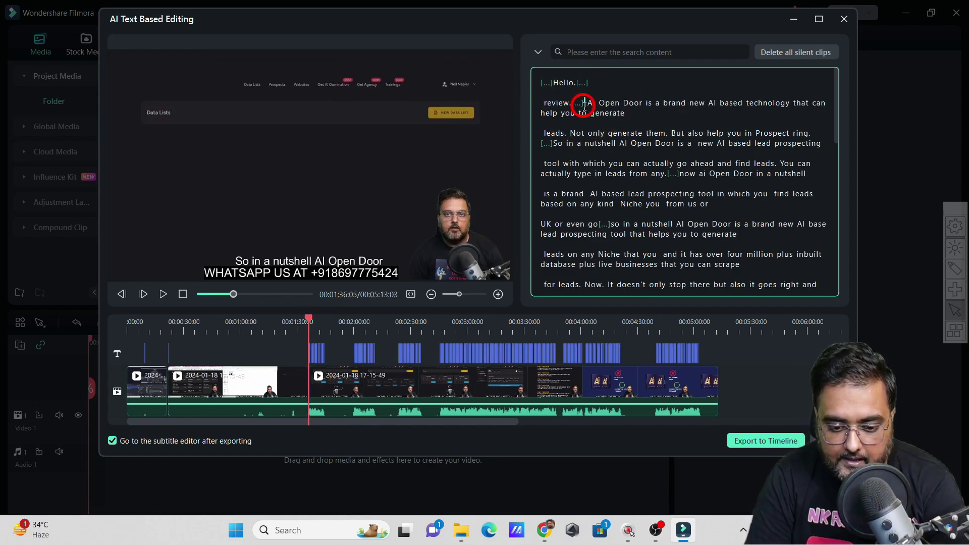
click(301, 328)
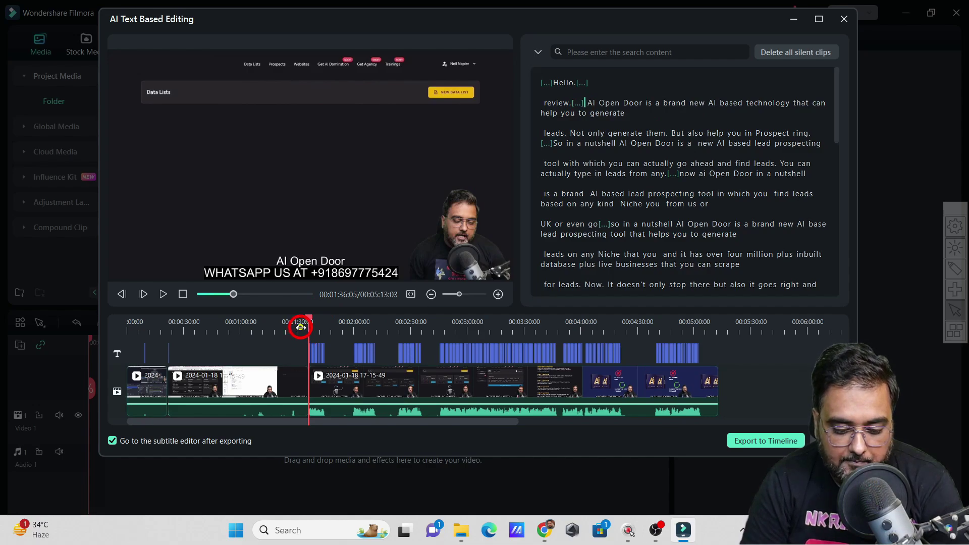
click(163, 295)
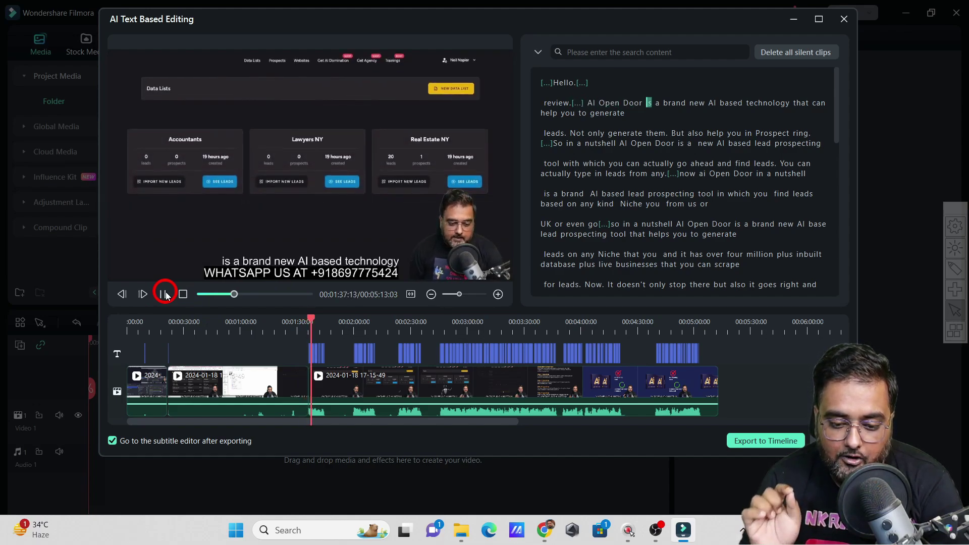
click(165, 294)
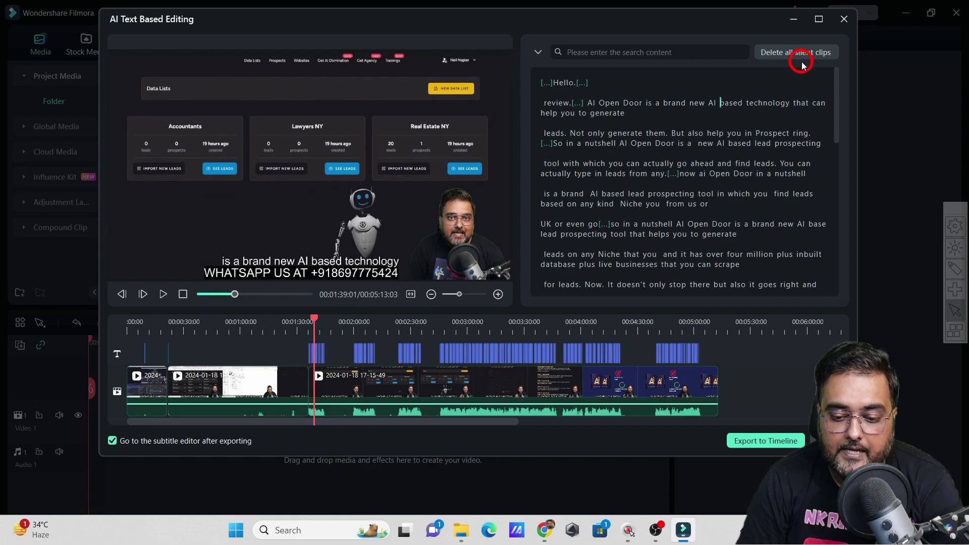
mouse_move(788, 54)
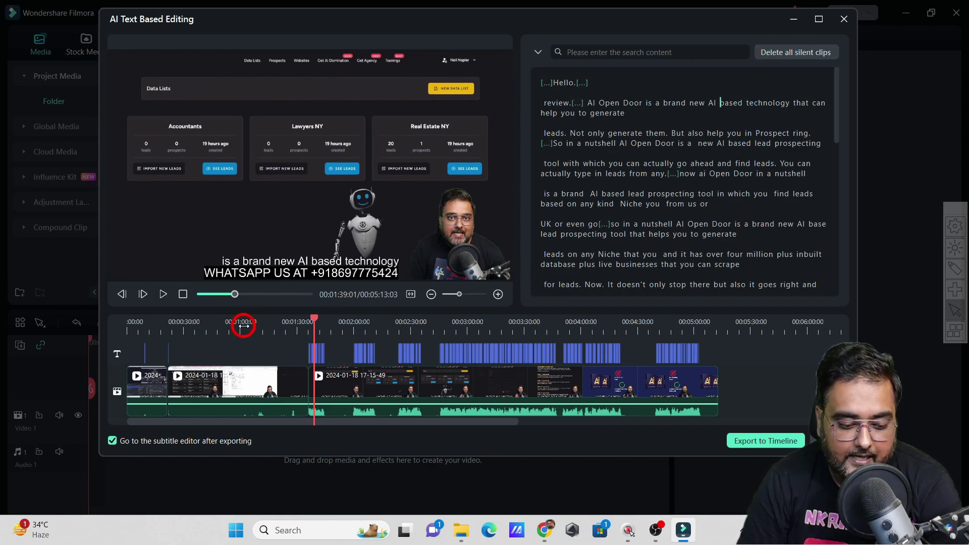
click(235, 295)
drag(235, 294, 232, 295)
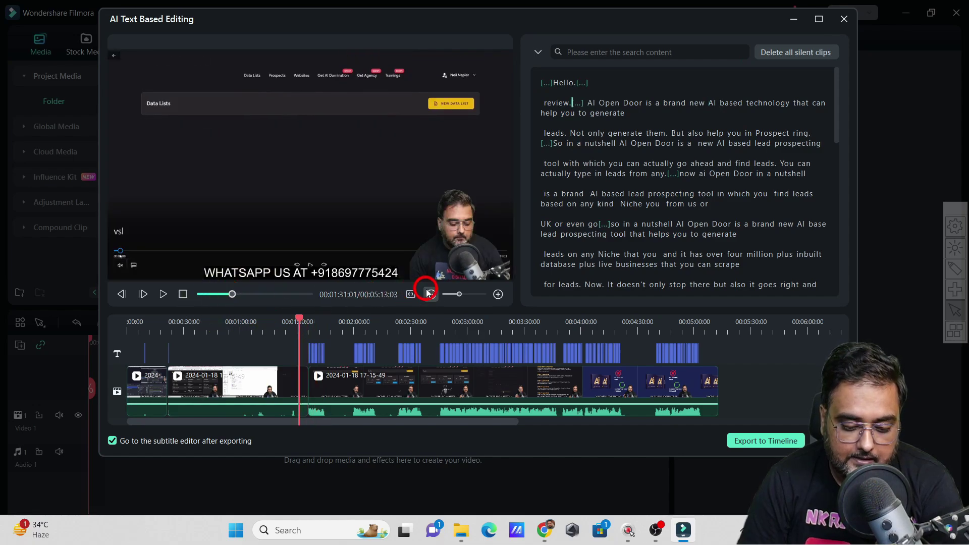
click(432, 295)
click(431, 295)
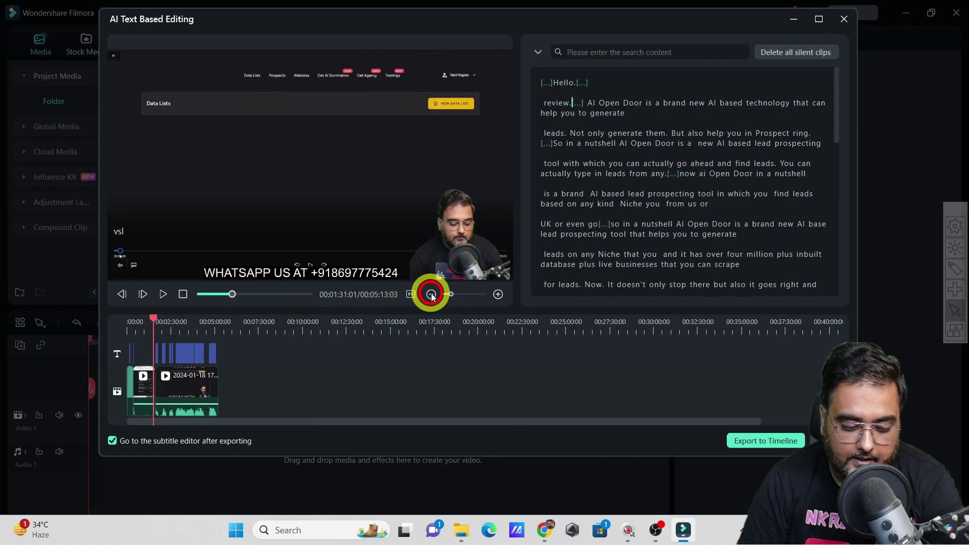
click(498, 294)
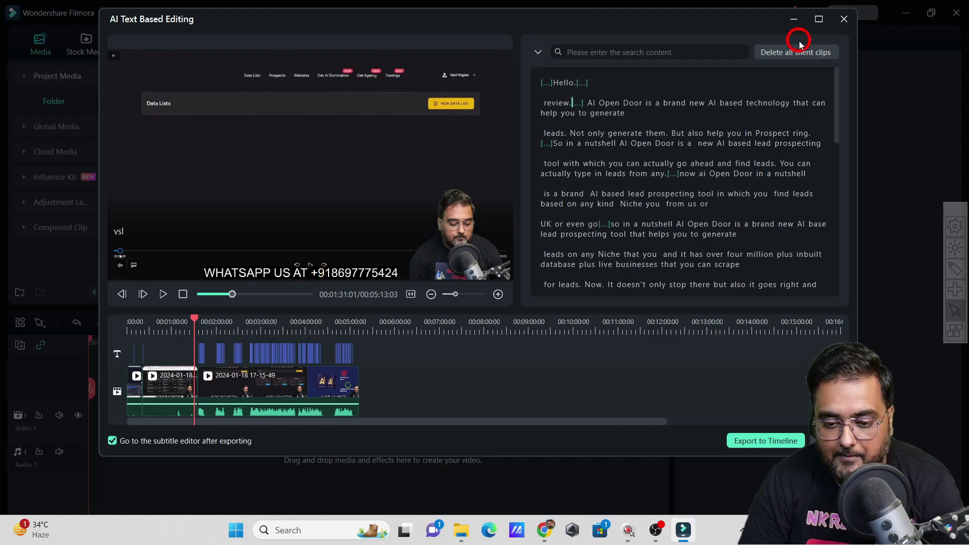
mouse_move(782, 53)
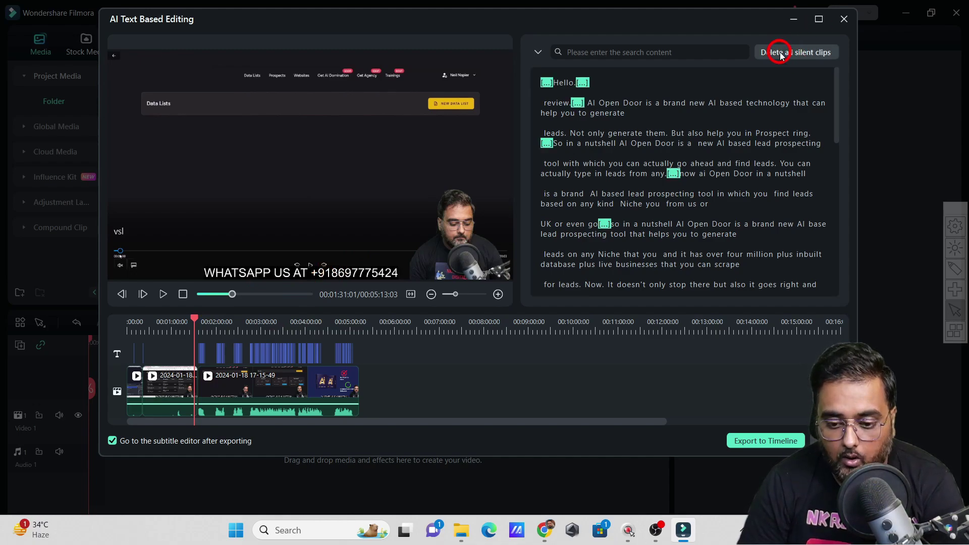
Step: Delete the silence before 'Hello.' and all remaining silent clips, shortening the clip to 00:02:25:13
click(591, 83)
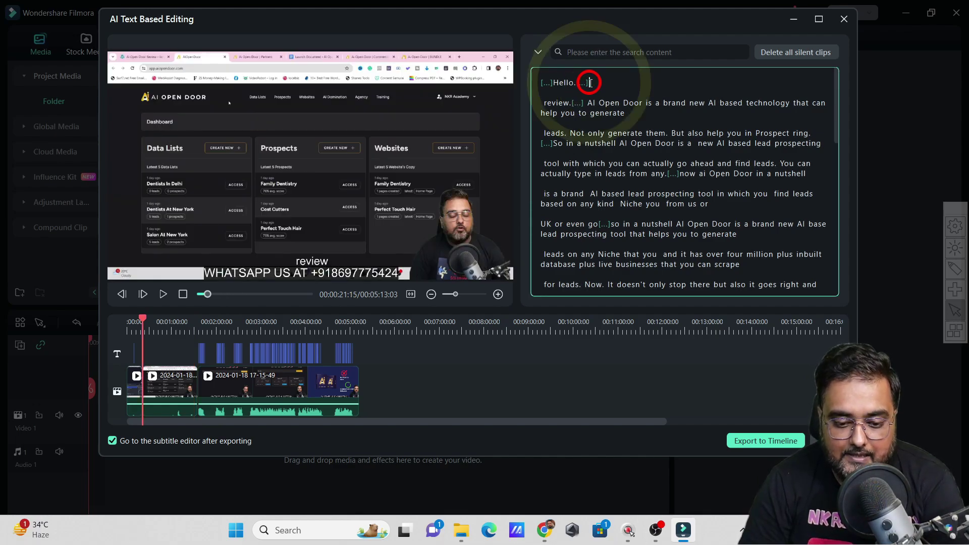
click(554, 84)
click(541, 83)
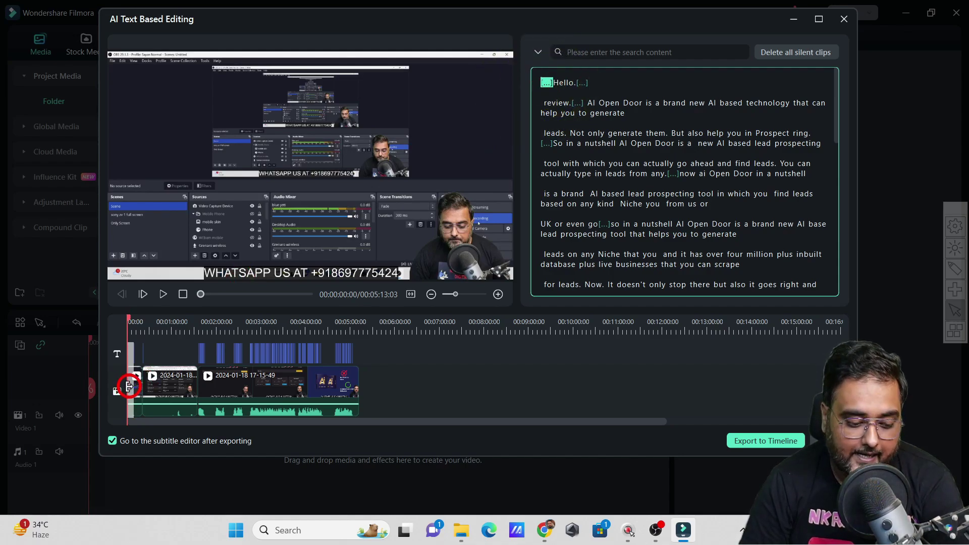
key(Delete)
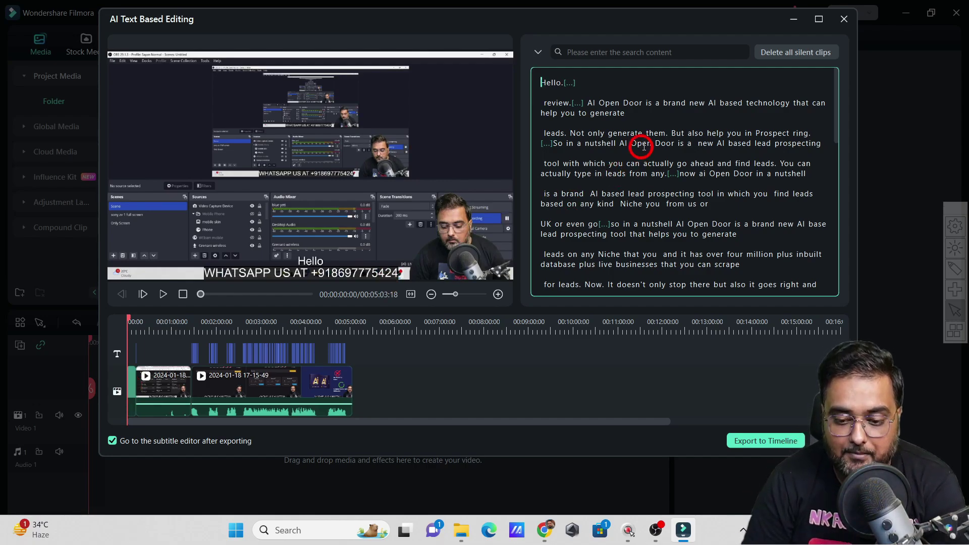
click(787, 54)
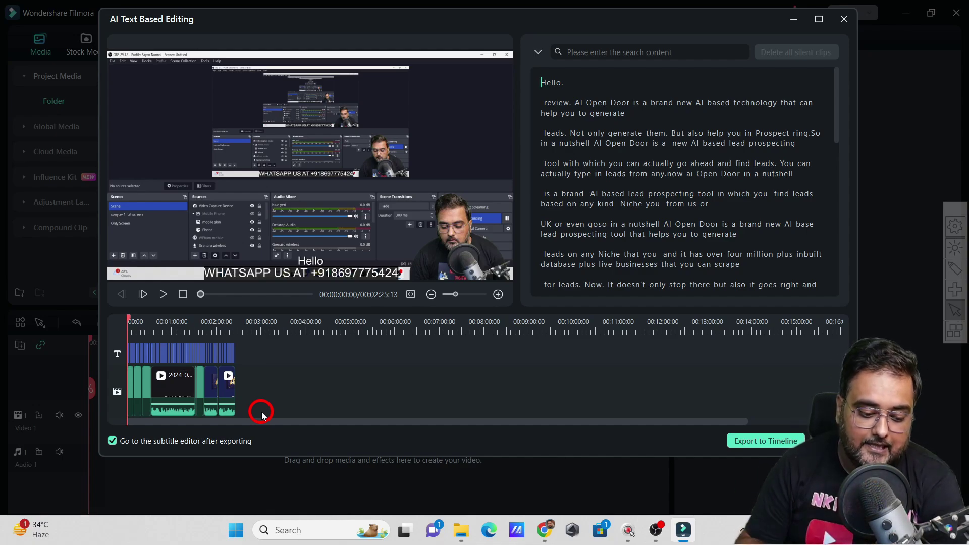
Step: Export the trimmed edit to the timeline with the subtitle editor opening afterwards
click(112, 442)
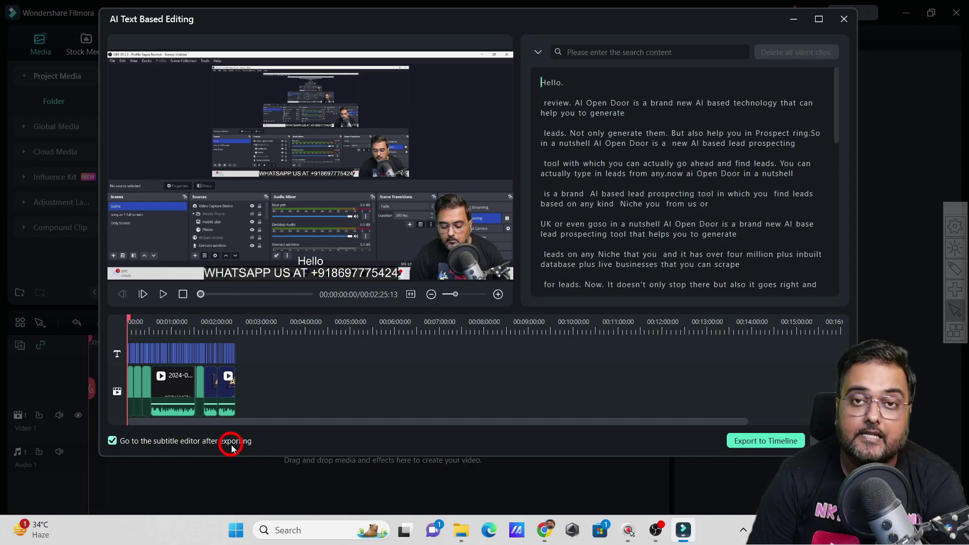
click(747, 442)
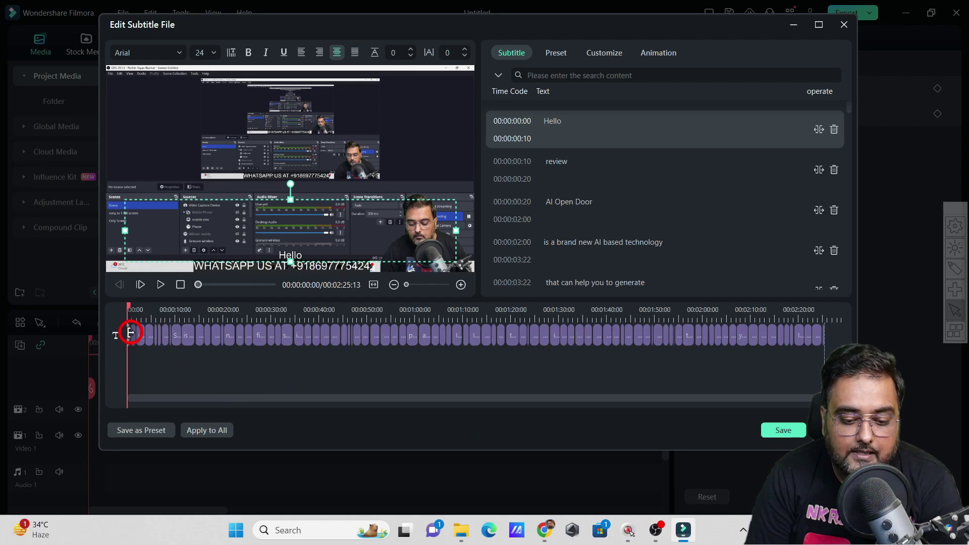
Step: Select 'Open Door' in the subtitle line 'So in a nutshell AI Open Door' for rewording
click(177, 337)
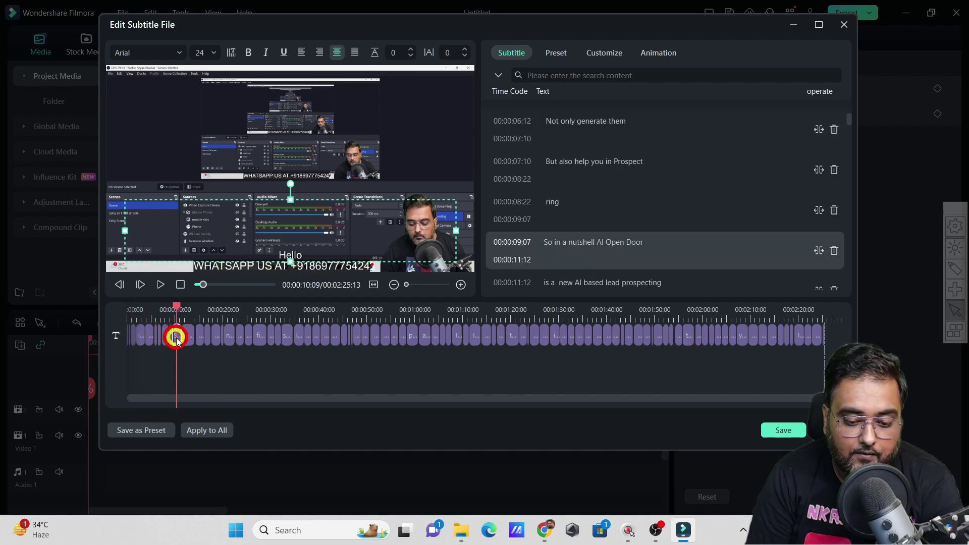
click(541, 245)
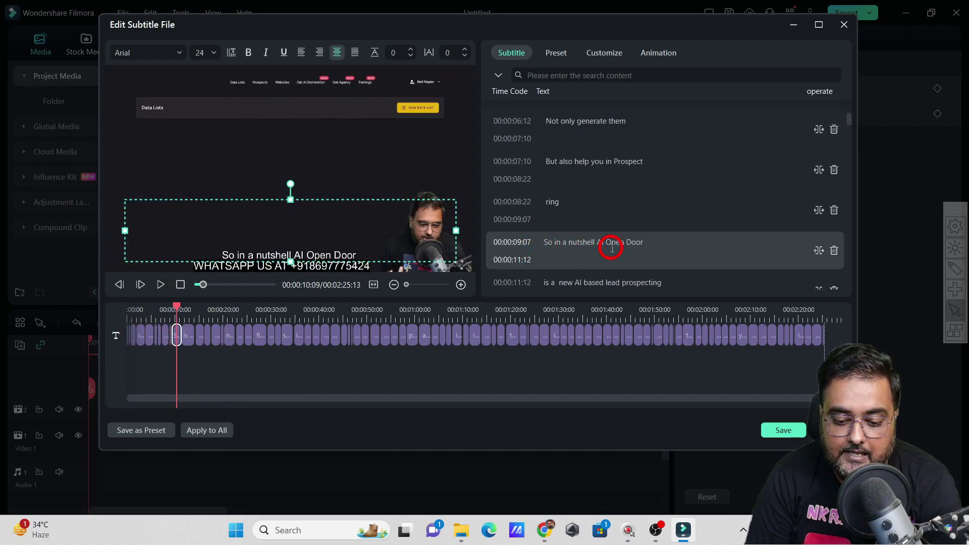
click(646, 241)
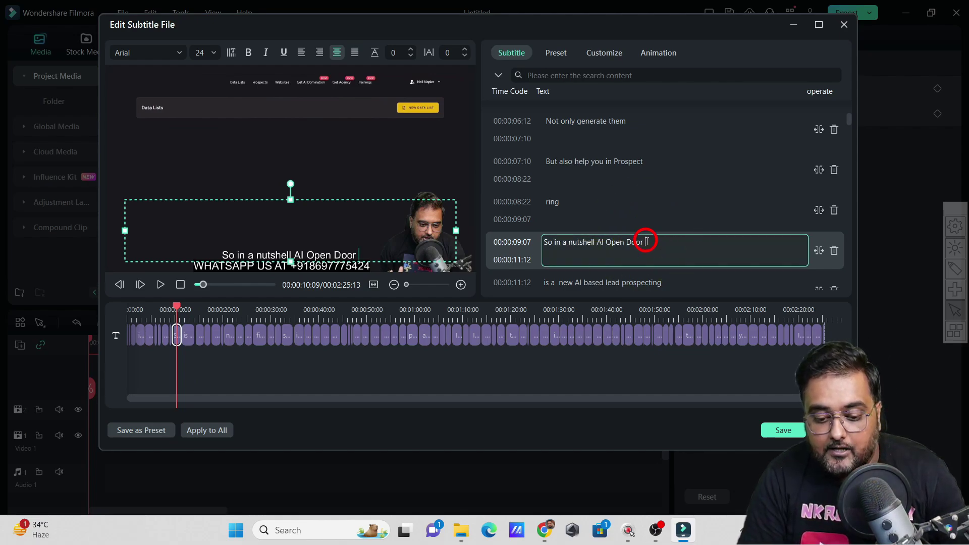
drag(646, 241, 623, 242)
shift+click(606, 247)
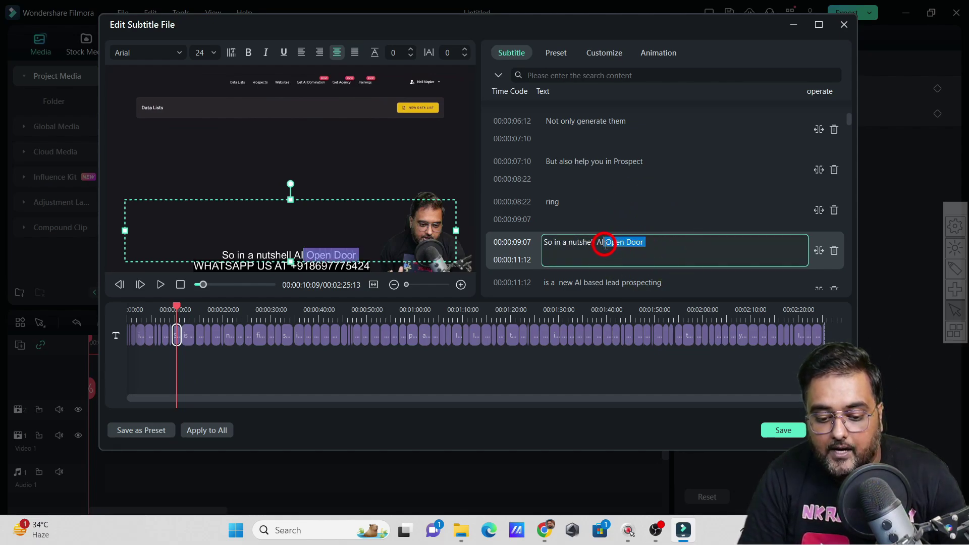